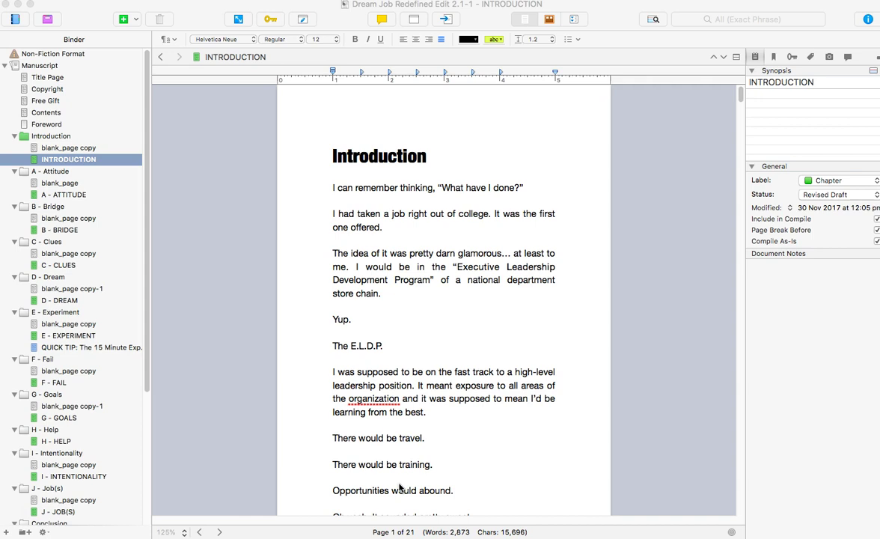
Widen the Inspector so the Introduction's full modification date and Compile As-Is option are readable
{"action": "left_click", "coordinate": [613, 437]}
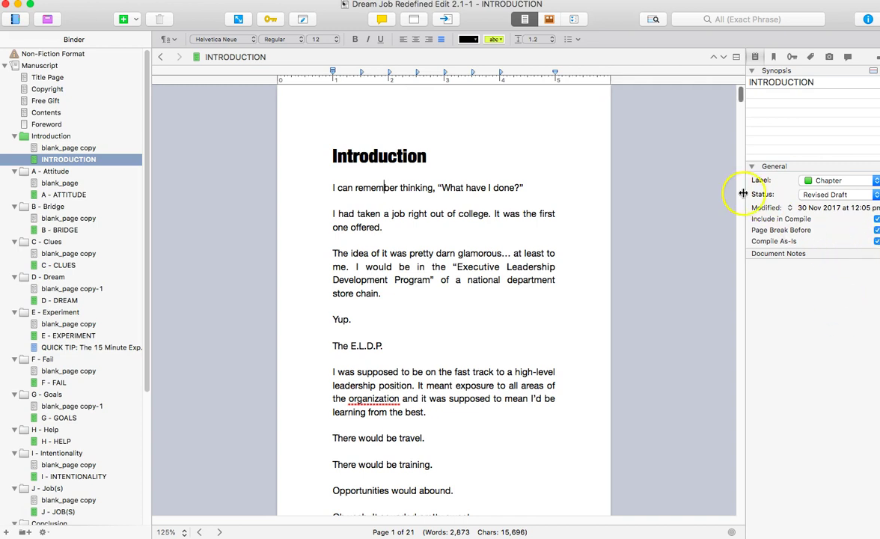
{"action": "left_click_drag", "start_coordinate": [742, 193], "coordinate": [715, 195]}
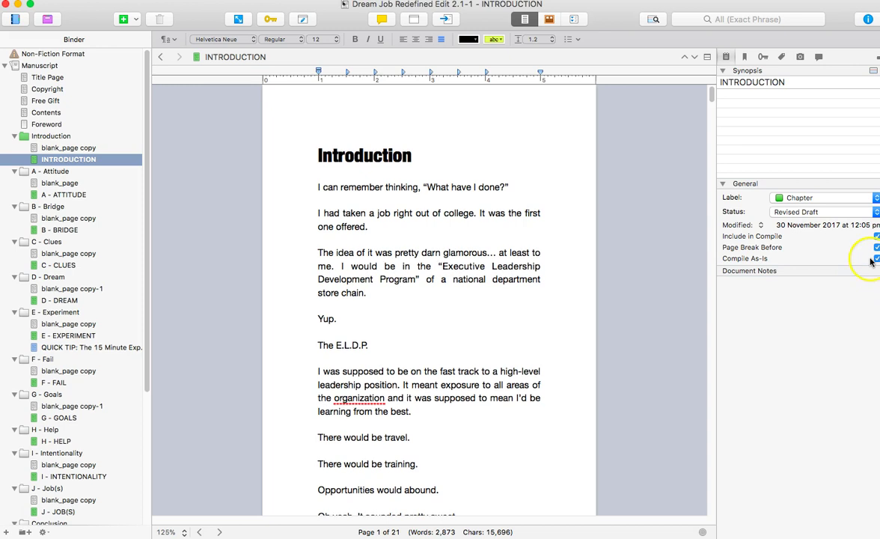
{"action": "mouse_move", "coordinate": [874, 261]}
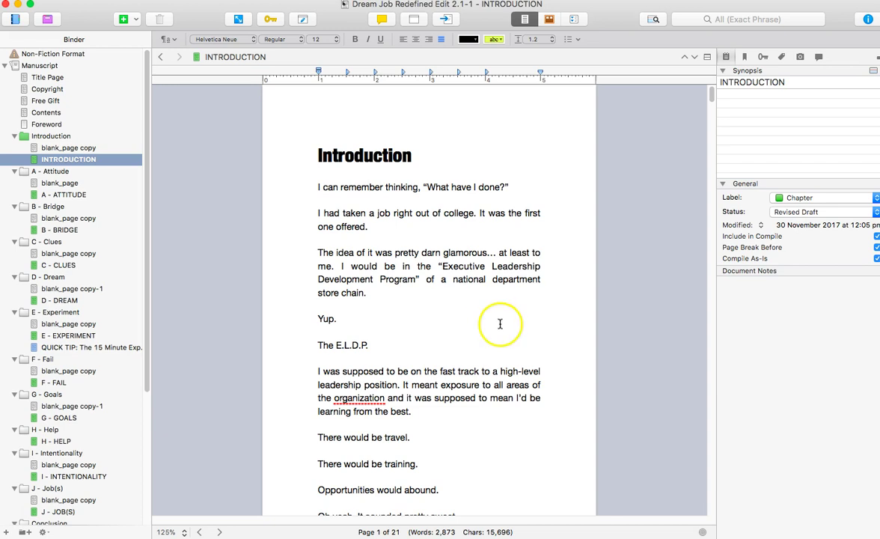
Scroll down through the Introduction text
{"action": "scroll", "coordinate": [498, 323], "scroll_direction": "down", "scroll_amount": 1}
{"action": "scroll", "coordinate": [498, 322], "scroll_direction": "down", "scroll_amount": 10}
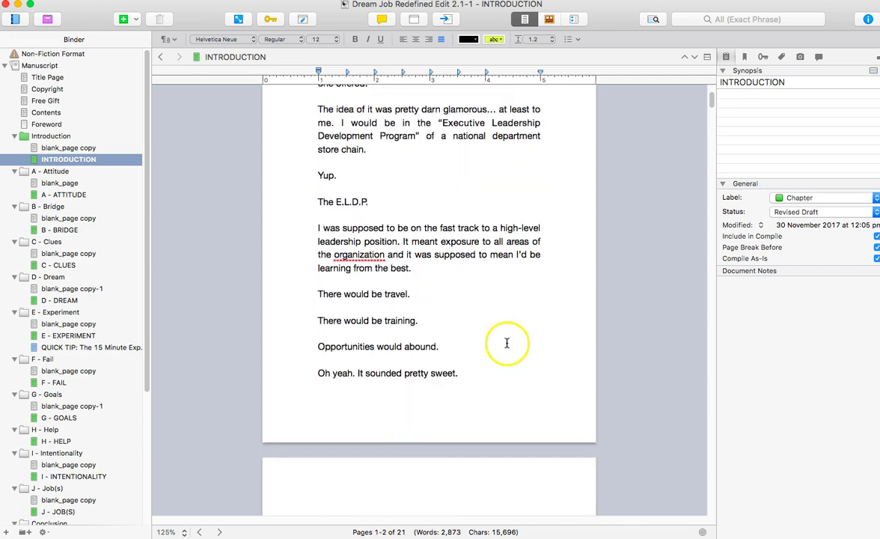
{"action": "scroll", "coordinate": [507, 343], "scroll_direction": "down", "scroll_amount": 18}
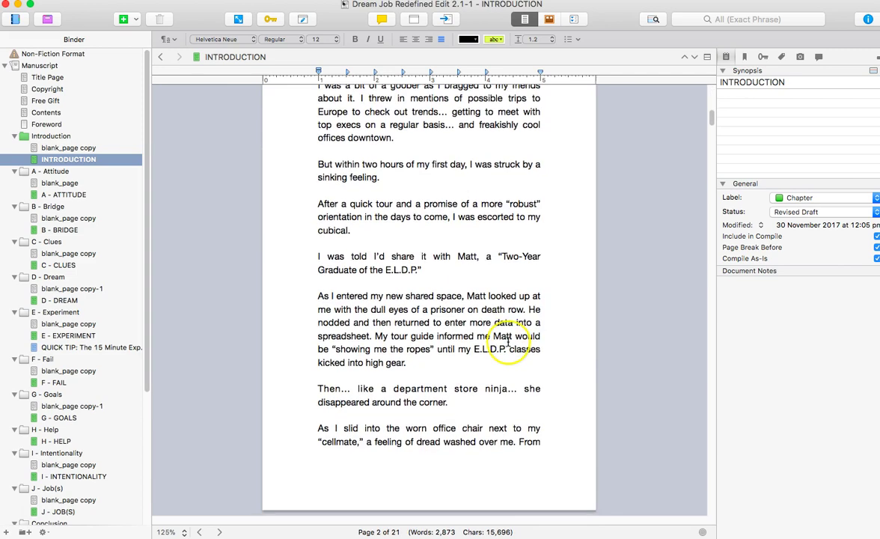
{"action": "scroll", "coordinate": [507, 343], "scroll_direction": "down", "scroll_amount": 20}
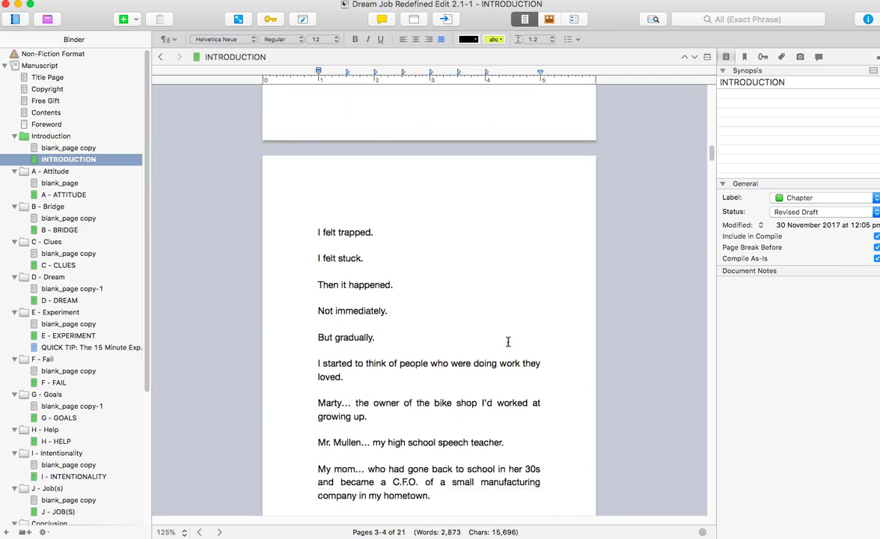
{"action": "scroll", "coordinate": [508, 342], "scroll_direction": "down", "scroll_amount": 20}
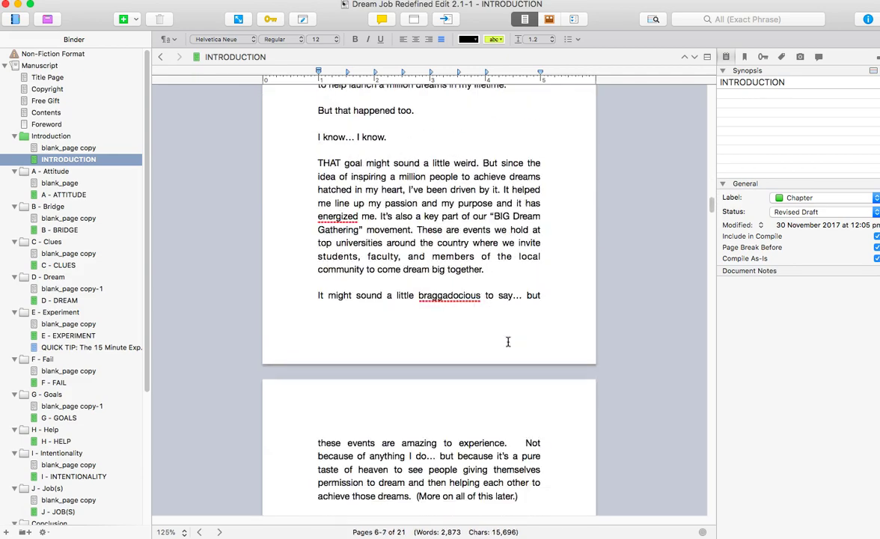
{"action": "scroll", "coordinate": [507, 341], "scroll_direction": "down", "scroll_amount": 4}
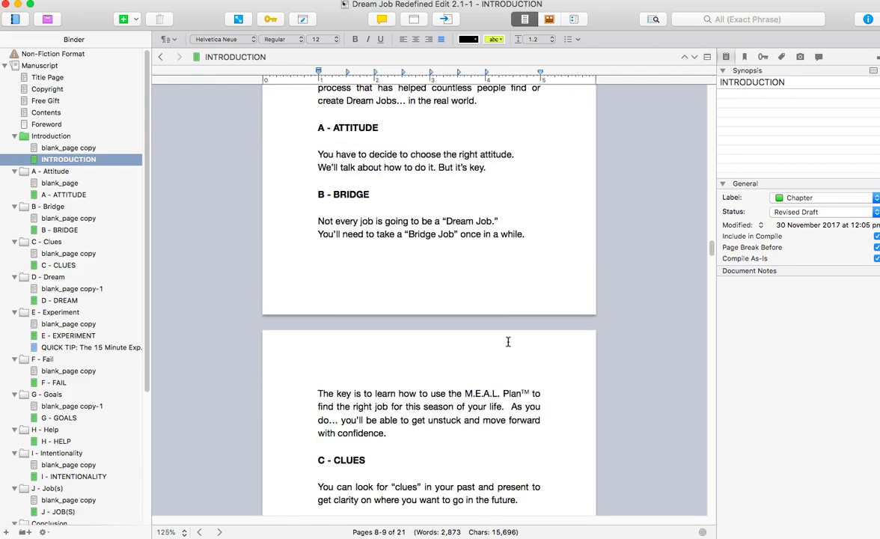
{"action": "scroll", "coordinate": [390, 419], "scroll_direction": "down", "scroll_amount": 20}
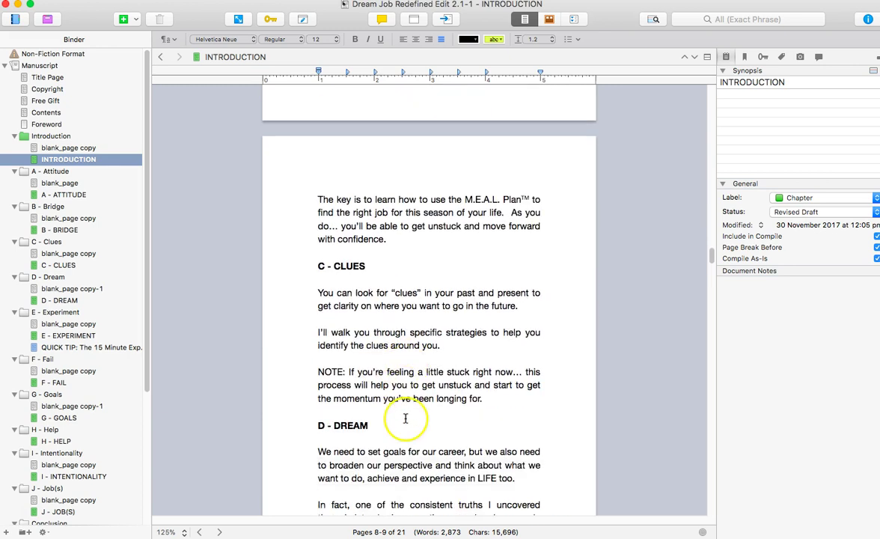
Show the A - ATTITUDE chapter from the top, at its Chapter One heading
{"action": "left_click", "coordinate": [81, 197]}
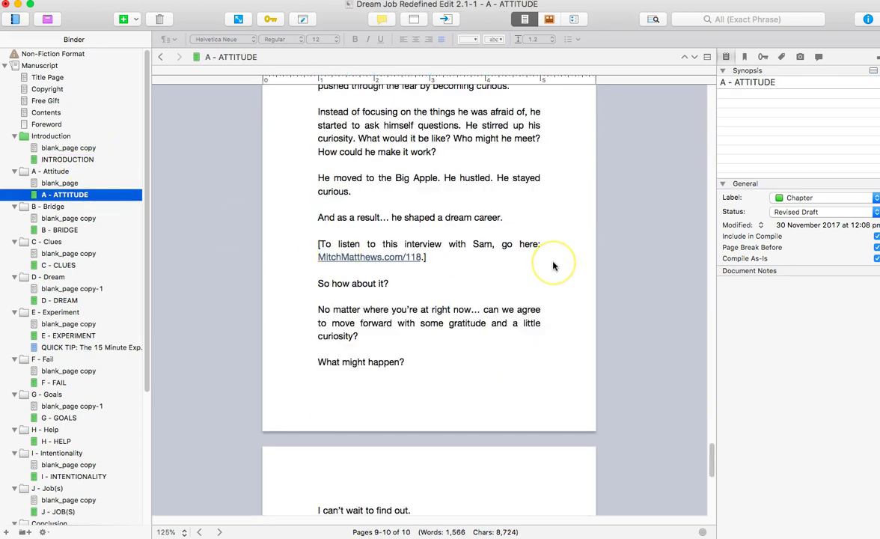
{"action": "scroll", "coordinate": [554, 264], "scroll_direction": "up", "scroll_amount": 10}
{"action": "scroll", "coordinate": [537, 256], "scroll_direction": "up", "scroll_amount": 20}
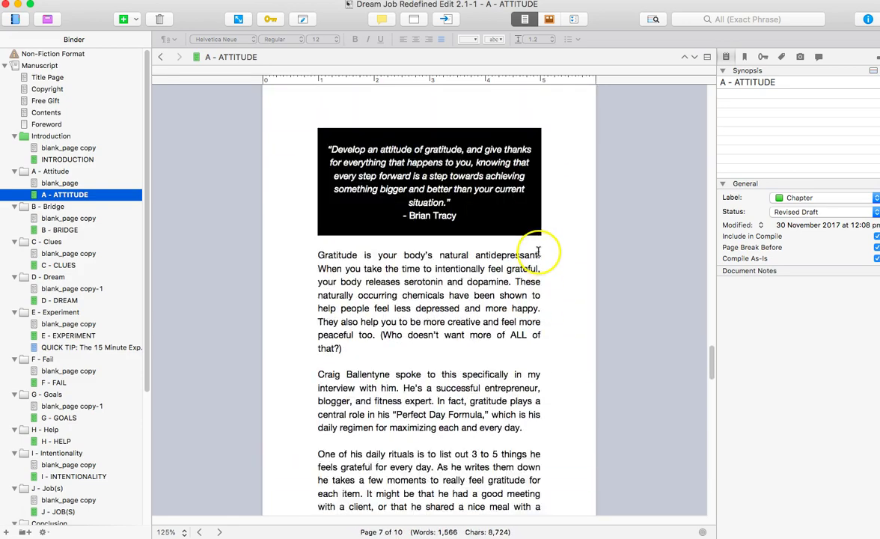
{"action": "scroll", "coordinate": [541, 253], "scroll_direction": "up", "scroll_amount": 5}
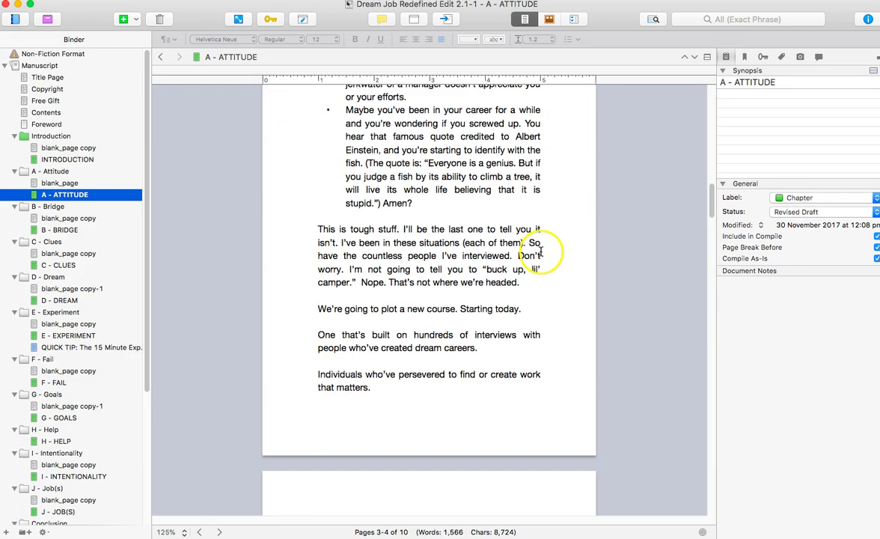
{"action": "scroll", "coordinate": [546, 266], "scroll_direction": "up", "scroll_amount": 10}
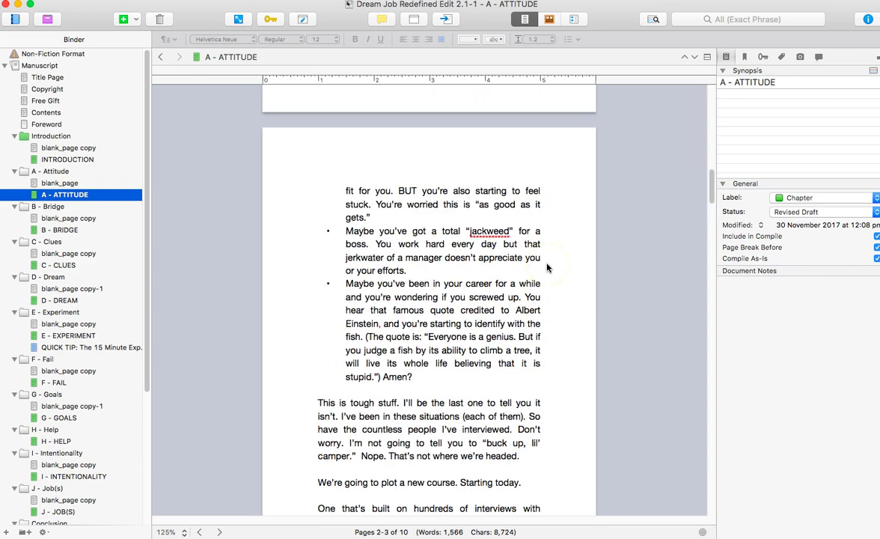
{"action": "scroll", "coordinate": [546, 267], "scroll_direction": "up", "scroll_amount": 10}
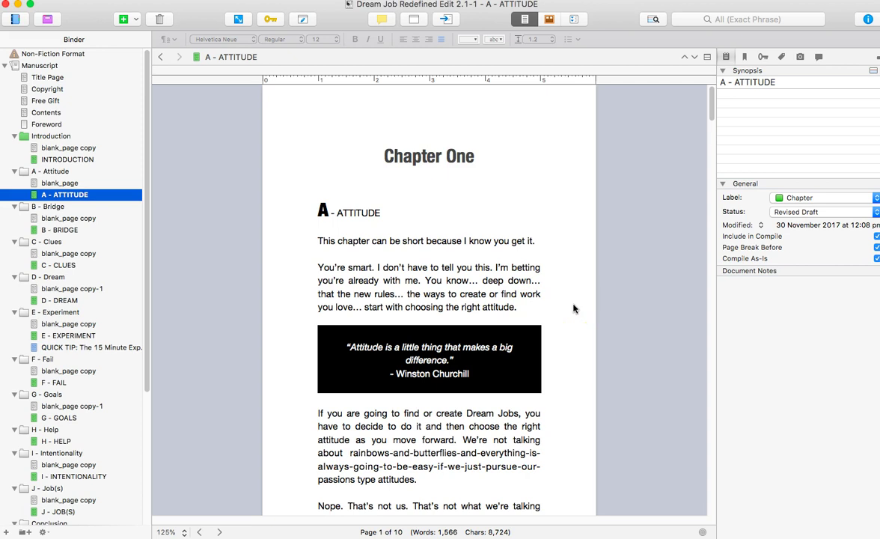
{"action": "scroll", "coordinate": [529, 297], "scroll_direction": "down", "scroll_amount": 2}
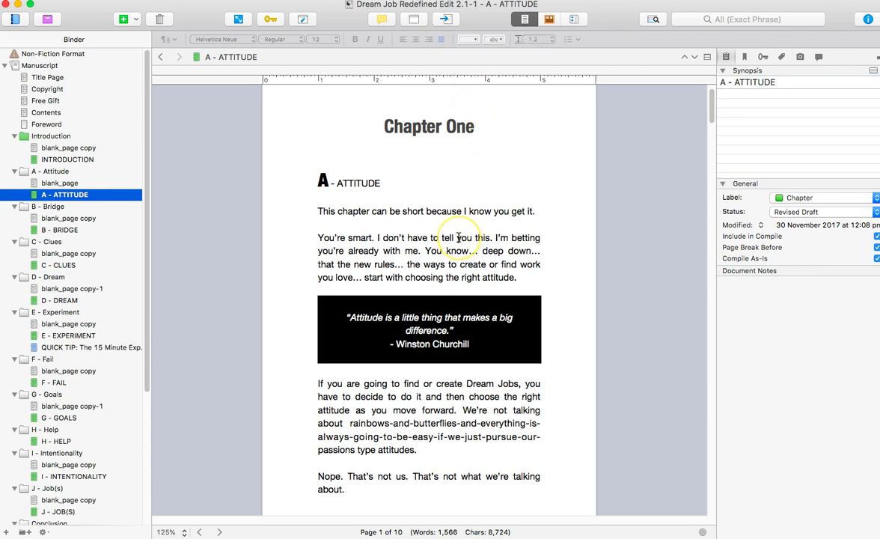
{"action": "left_click", "coordinate": [96, 196]}
{"action": "left_click", "coordinate": [97, 195]}
Add a new document named blank_page below blank_page copy in the Introduction folder
{"action": "left_click", "coordinate": [74, 149]}
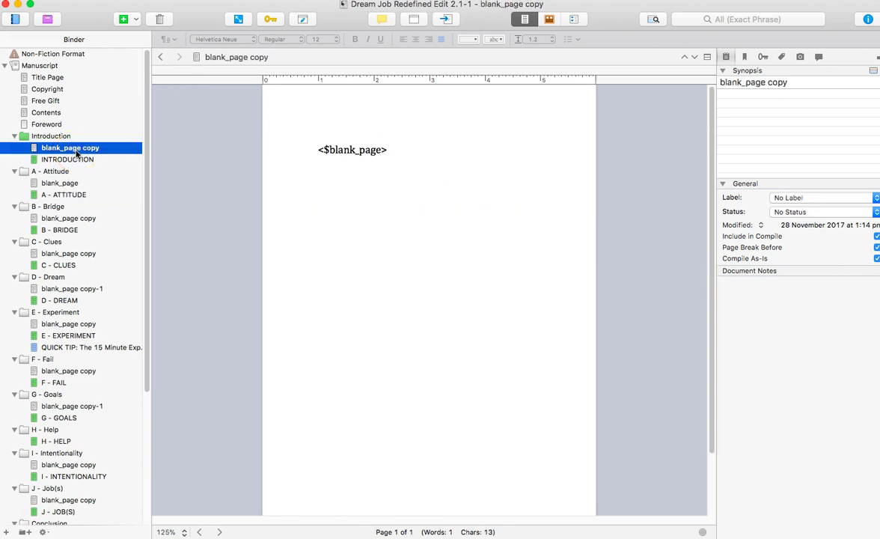
{"action": "left_click", "coordinate": [123, 19]}
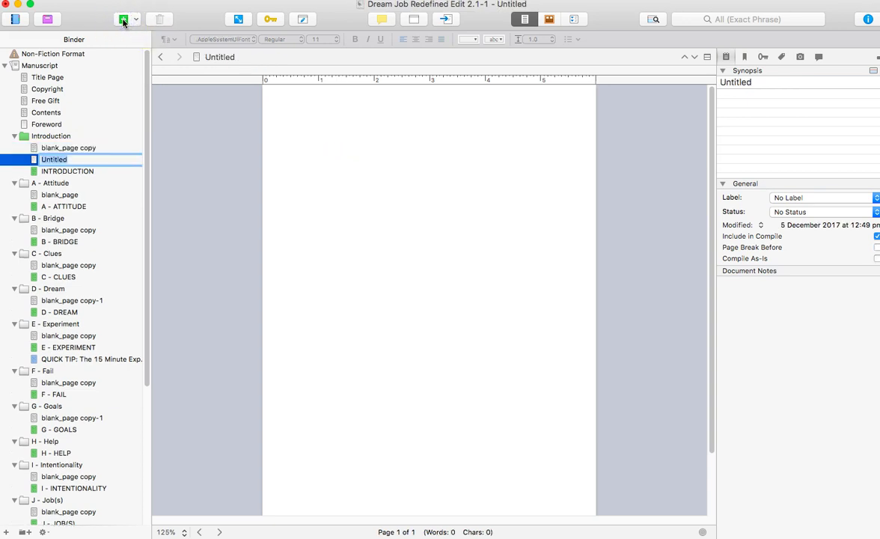
{"action": "type", "text": "blank_page"}
{"action": "key", "text": "Return"}
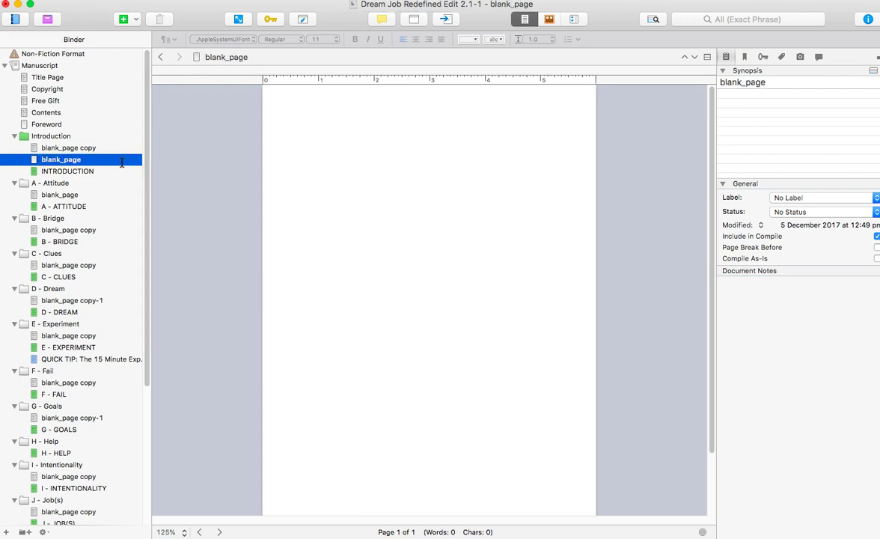
Copy the <$blank_page> placeholder from blank_page copy into the new blank_page document
{"action": "left_click", "coordinate": [90, 148]}
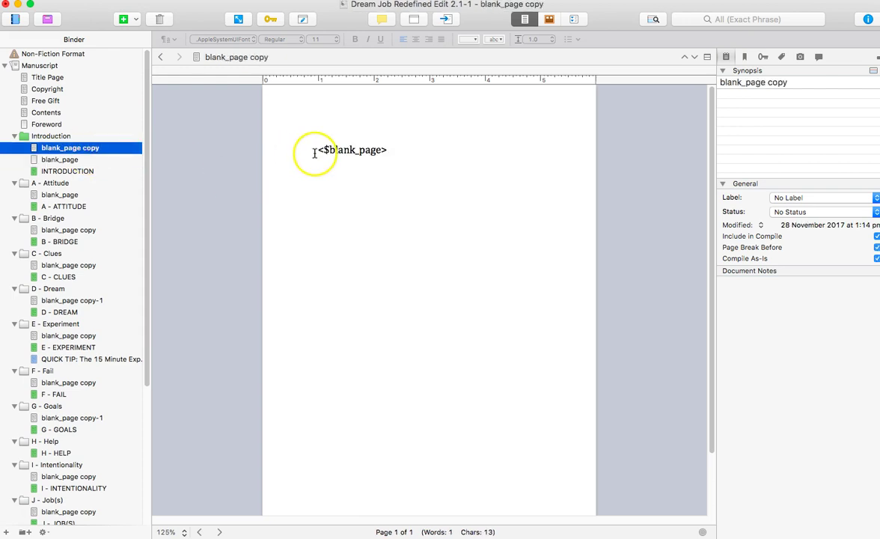
{"action": "left_click_drag", "start_coordinate": [318, 149], "coordinate": [398, 155]}
{"action": "key", "text": "super+c"}
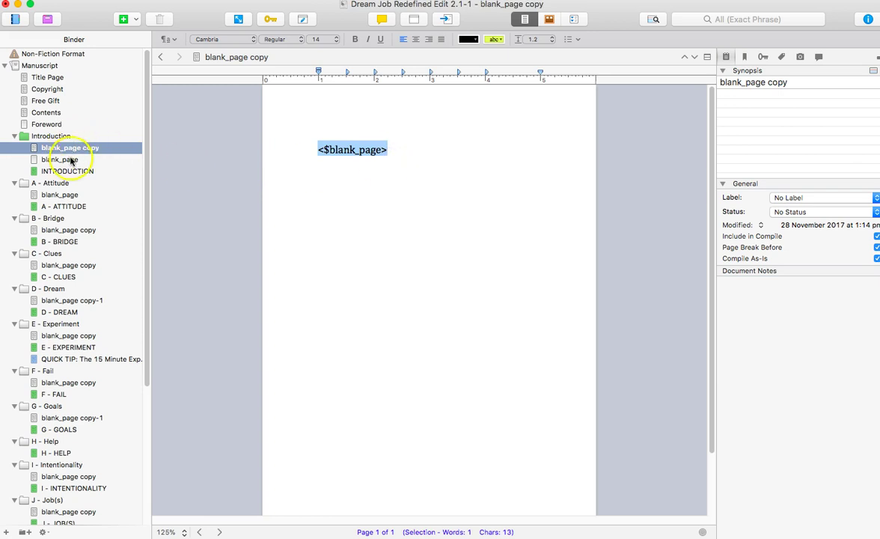
{"action": "left_click", "coordinate": [71, 160]}
{"action": "left_click", "coordinate": [308, 149]}
{"action": "key", "text": "super+v"}
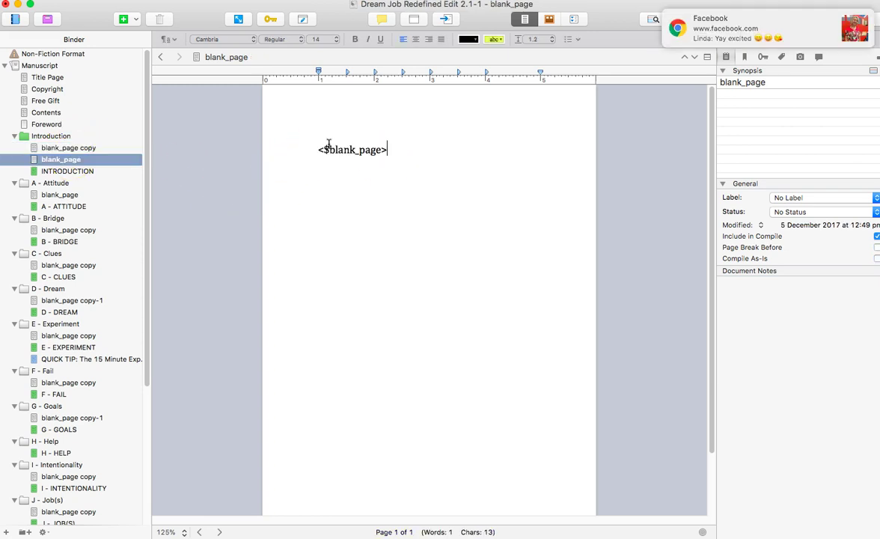
Set blank_page to start on a new page, then move the duplicate blank_page copy to the Trash
{"action": "left_click", "coordinate": [405, 159]}
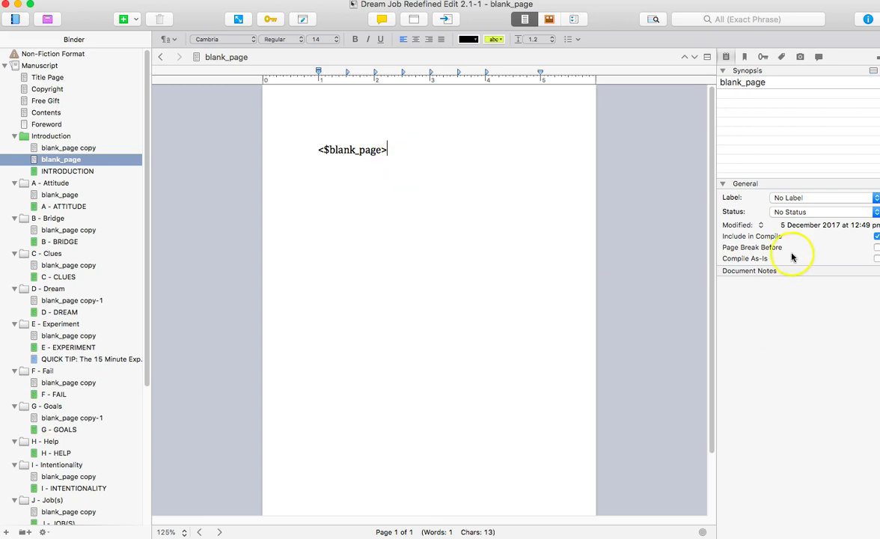
{"action": "left_click", "coordinate": [877, 247]}
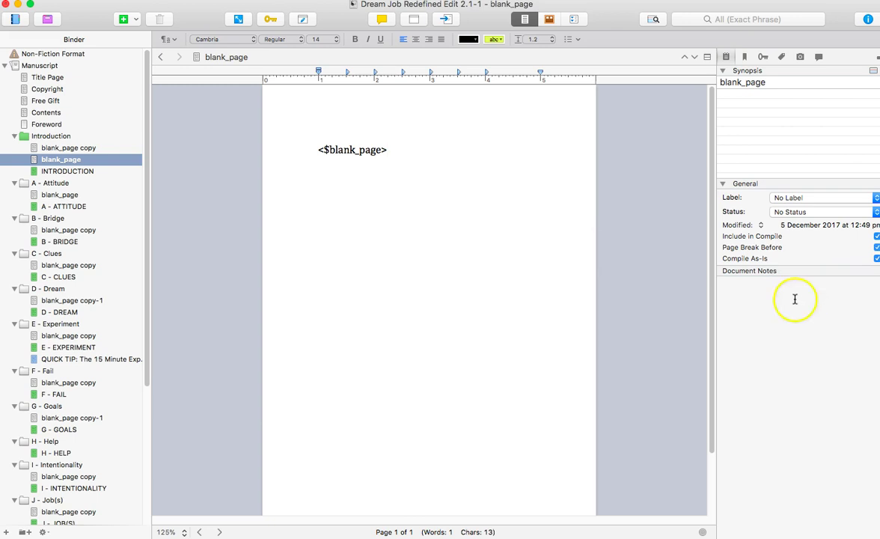
{"action": "left_click", "coordinate": [81, 148]}
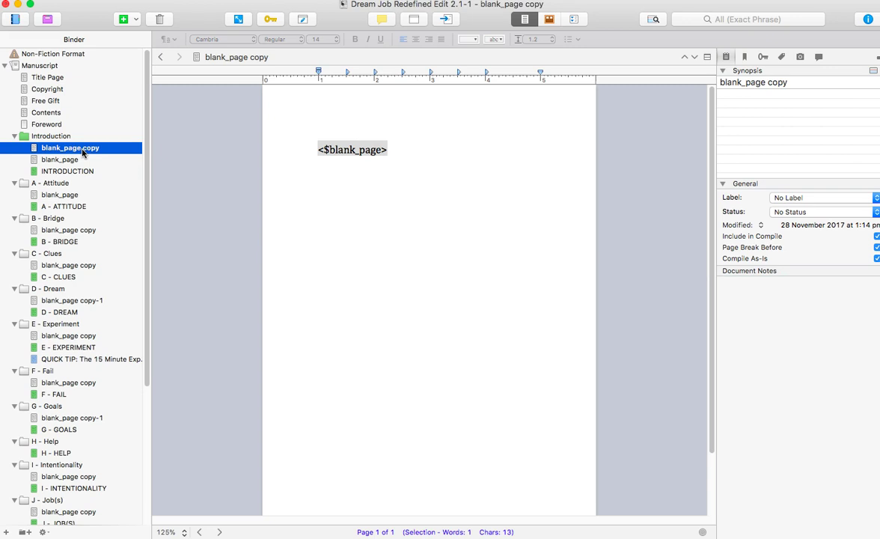
{"action": "left_click", "coordinate": [307, 247]}
{"action": "left_click", "coordinate": [79, 151]}
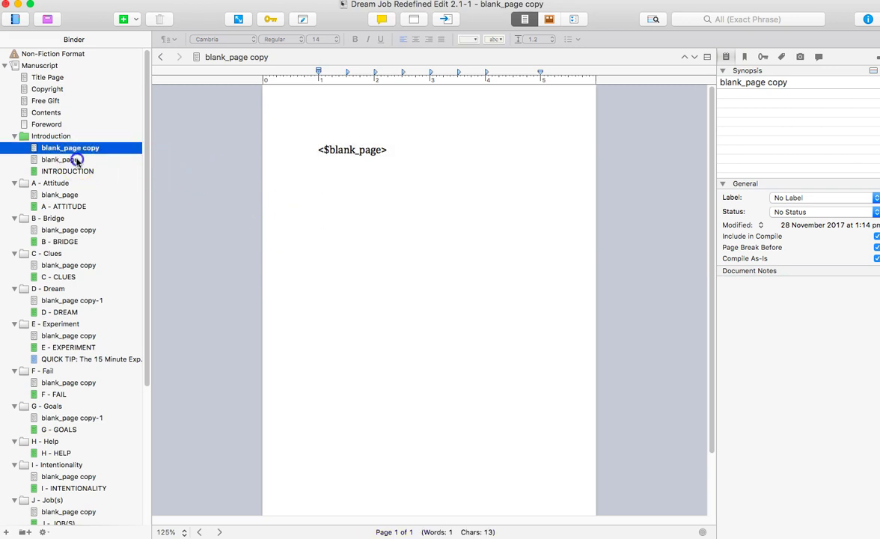
{"action": "left_click", "coordinate": [77, 160]}
{"action": "left_click", "coordinate": [112, 146]}
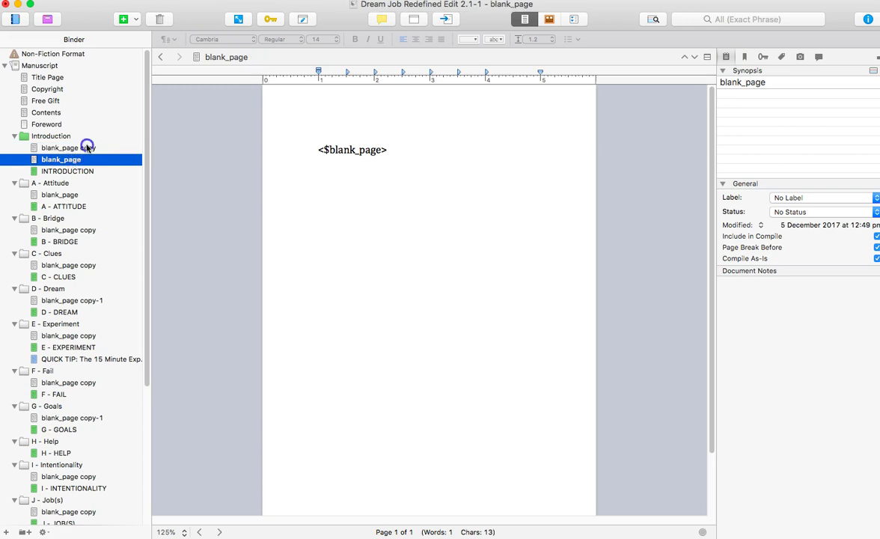
{"action": "left_click", "coordinate": [154, 20]}
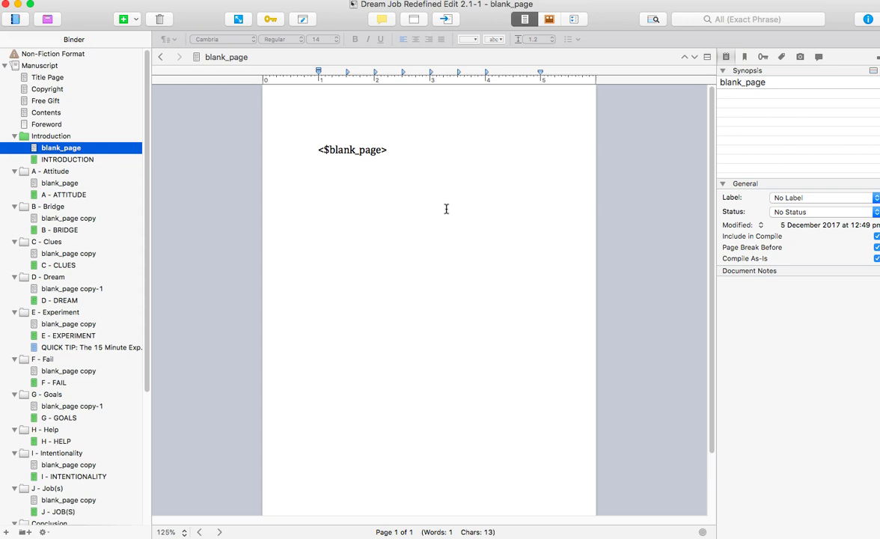
Glance at INTRODUCTION, then open C - CLUES and scroll back up through its pages
{"action": "left_click", "coordinate": [75, 159]}
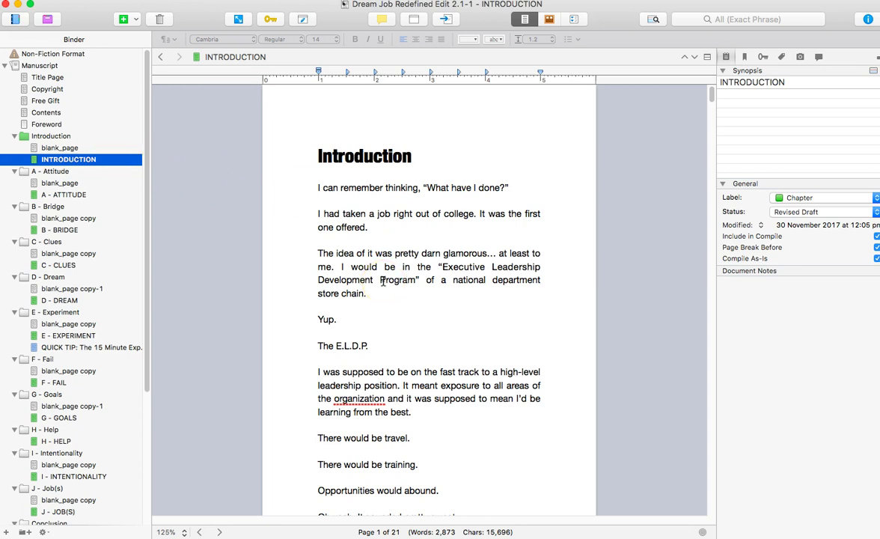
{"action": "left_click", "coordinate": [59, 265]}
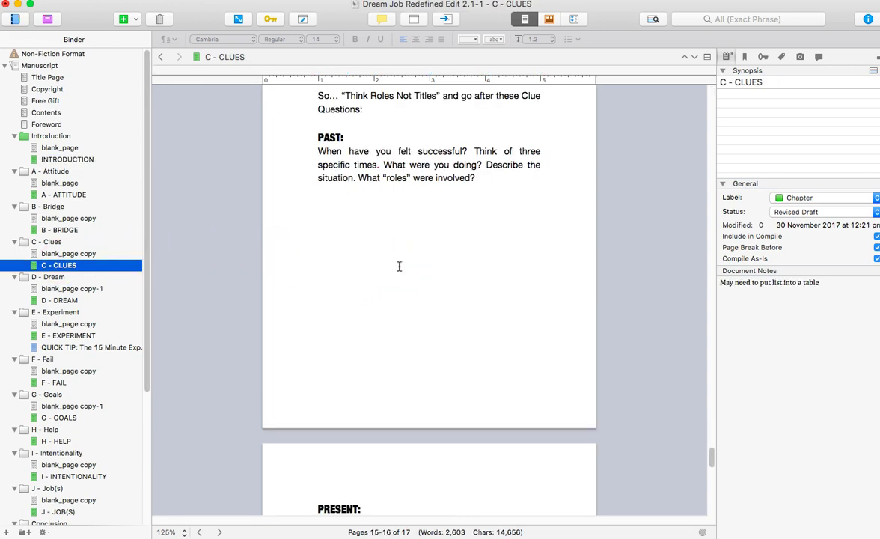
{"action": "left_click", "coordinate": [500, 296]}
{"action": "scroll", "coordinate": [501, 296], "scroll_direction": "up", "scroll_amount": 5}
{"action": "scroll", "coordinate": [501, 298], "scroll_direction": "up", "scroll_amount": 10}
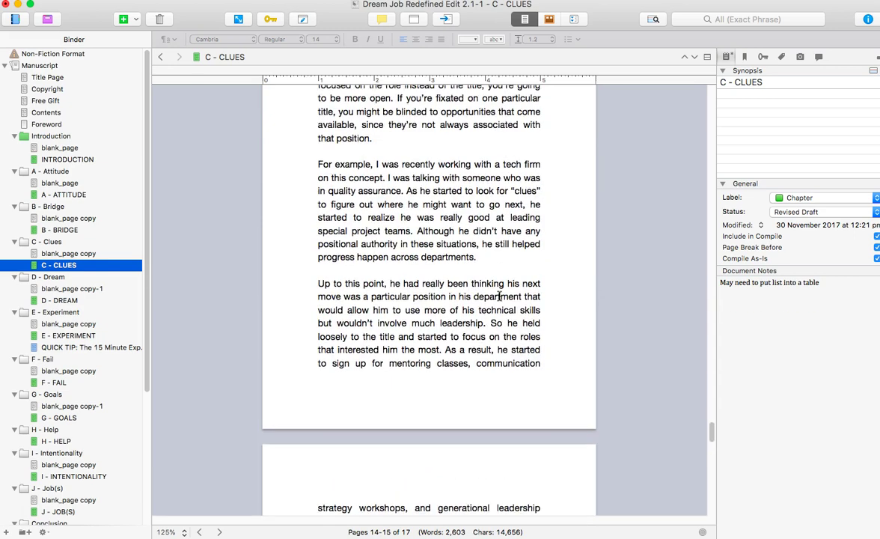
{"action": "scroll", "coordinate": [502, 301], "scroll_direction": "up", "scroll_amount": 10}
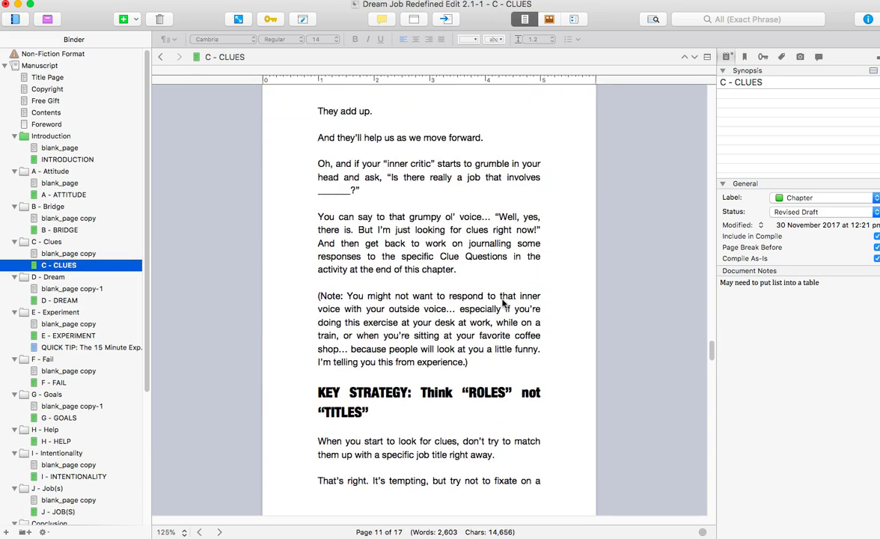
{"action": "scroll", "coordinate": [503, 303], "scroll_direction": "up", "scroll_amount": 10}
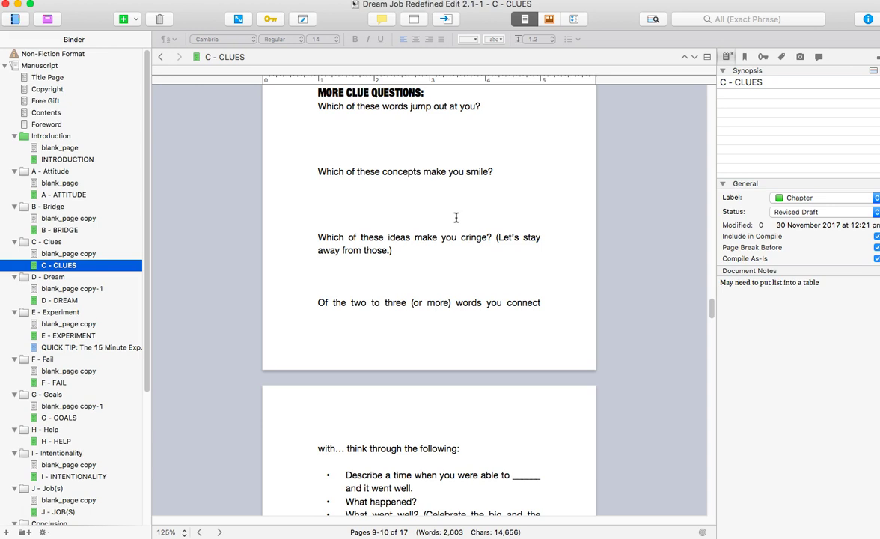
{"action": "scroll", "coordinate": [485, 202], "scroll_direction": "up", "scroll_amount": 6}
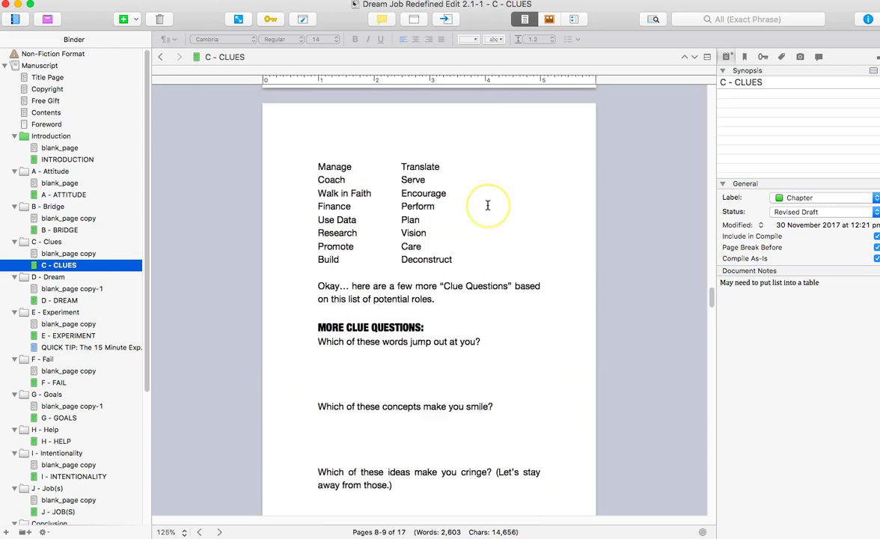
{"action": "scroll", "coordinate": [487, 204], "scroll_direction": "up", "scroll_amount": 5}
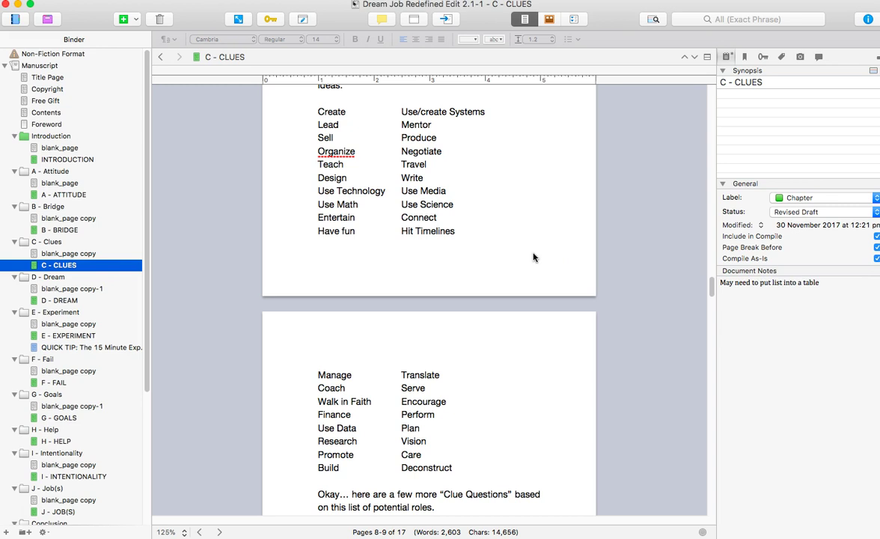
{"action": "scroll", "coordinate": [533, 258], "scroll_direction": "up", "scroll_amount": 10}
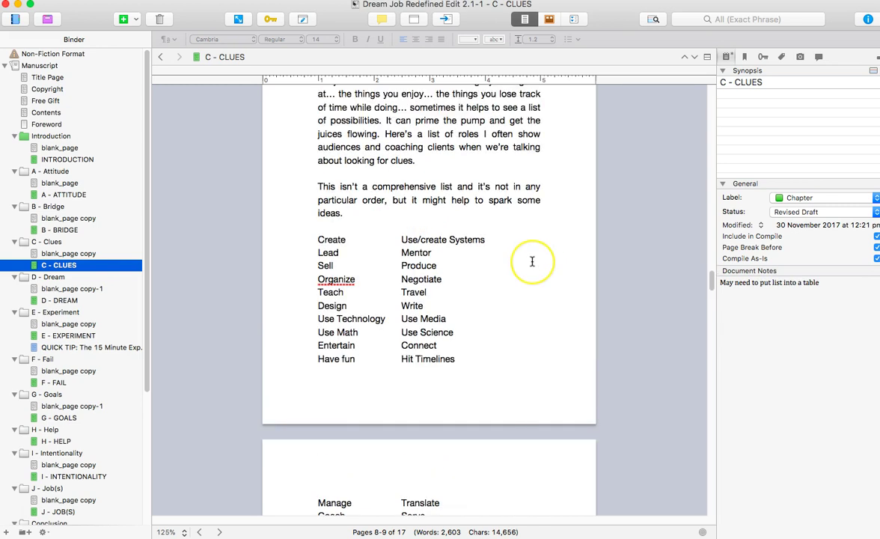
{"action": "scroll", "coordinate": [532, 260], "scroll_direction": "up", "scroll_amount": 12}
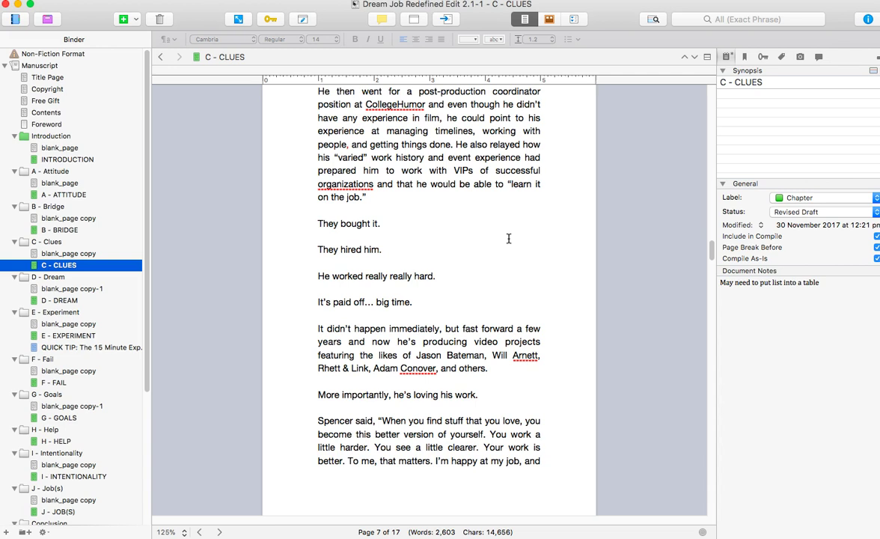
In Compile, review the Formatting, Title Adjustments, Layout, Transformations and Page Settings panes, ending on Formatting
{"action": "left_click", "coordinate": [447, 19]}
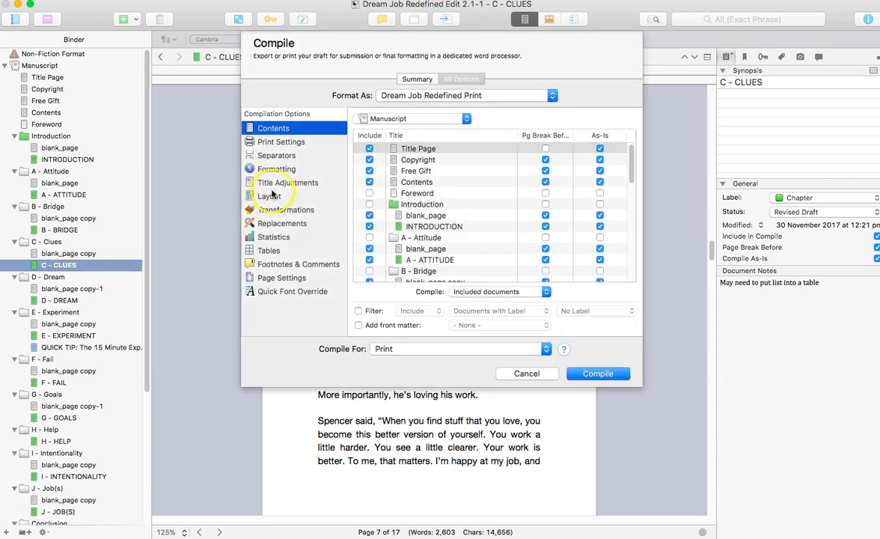
{"action": "left_click", "coordinate": [268, 170]}
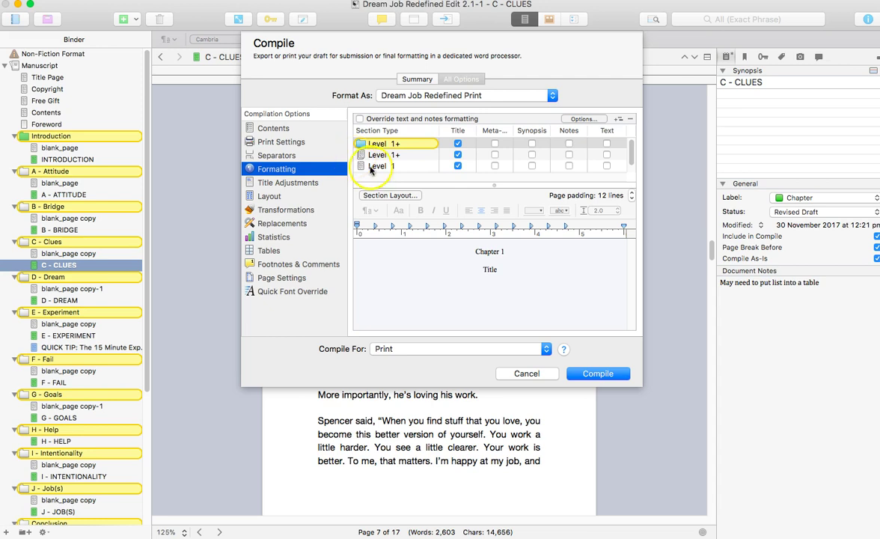
{"action": "left_click", "coordinate": [303, 185]}
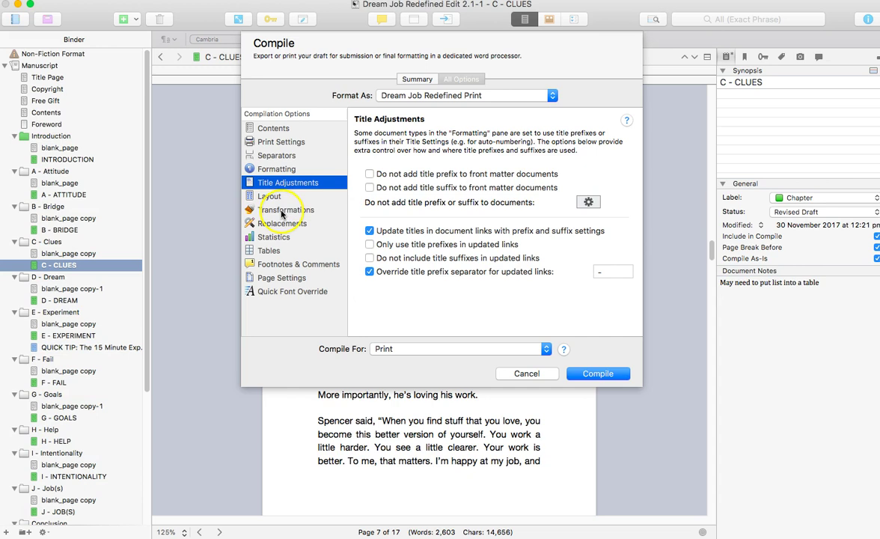
{"action": "left_click", "coordinate": [274, 196]}
{"action": "left_click", "coordinate": [283, 212]}
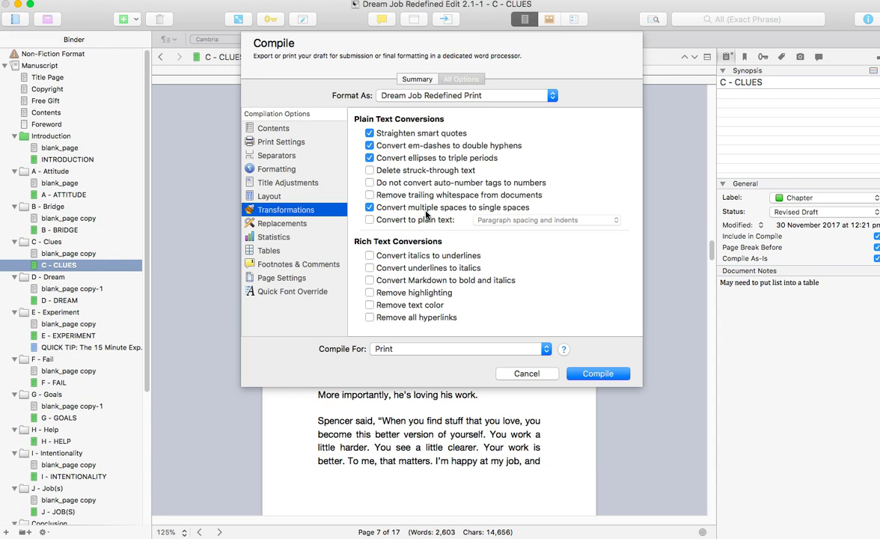
{"action": "left_click", "coordinate": [308, 278]}
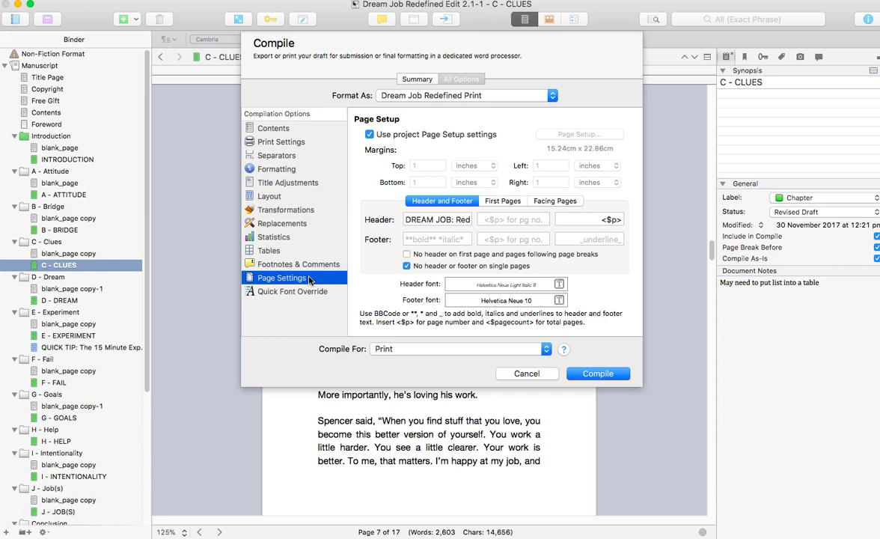
{"action": "left_click", "coordinate": [287, 169]}
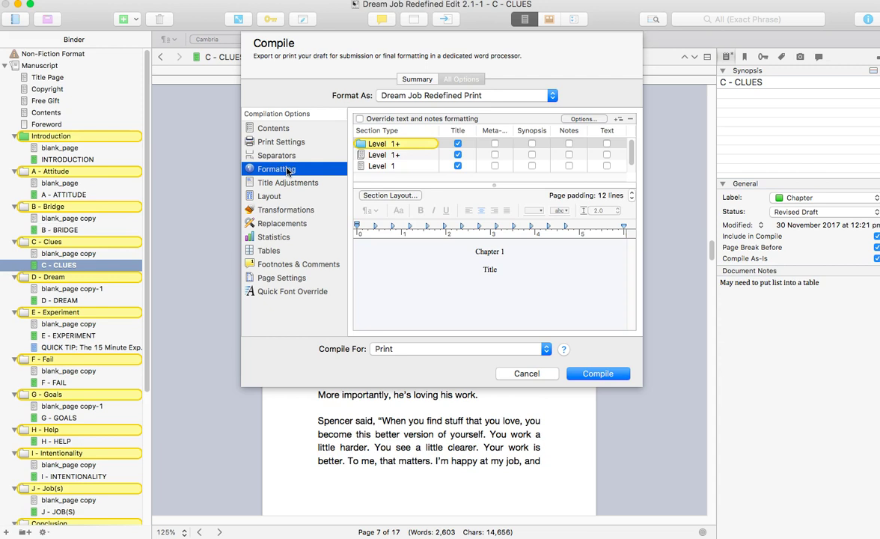
Cancel the Compile sheet, returning to C - CLUES at page 7 of 17
{"action": "left_click", "coordinate": [524, 374]}
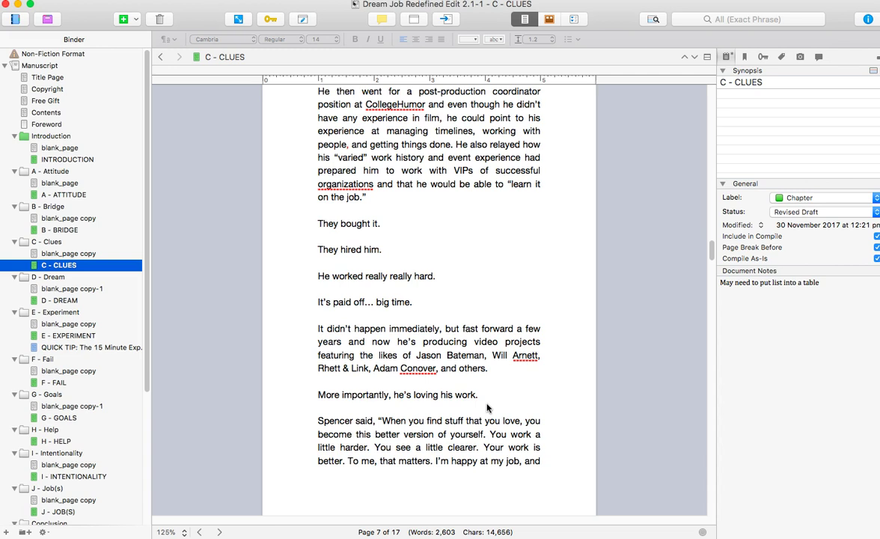
{"action": "left_click", "coordinate": [566, 332]}
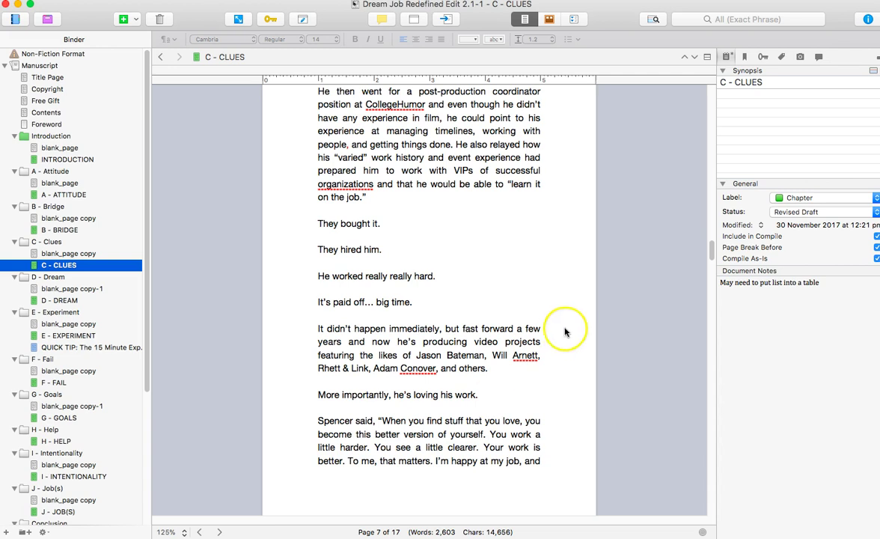